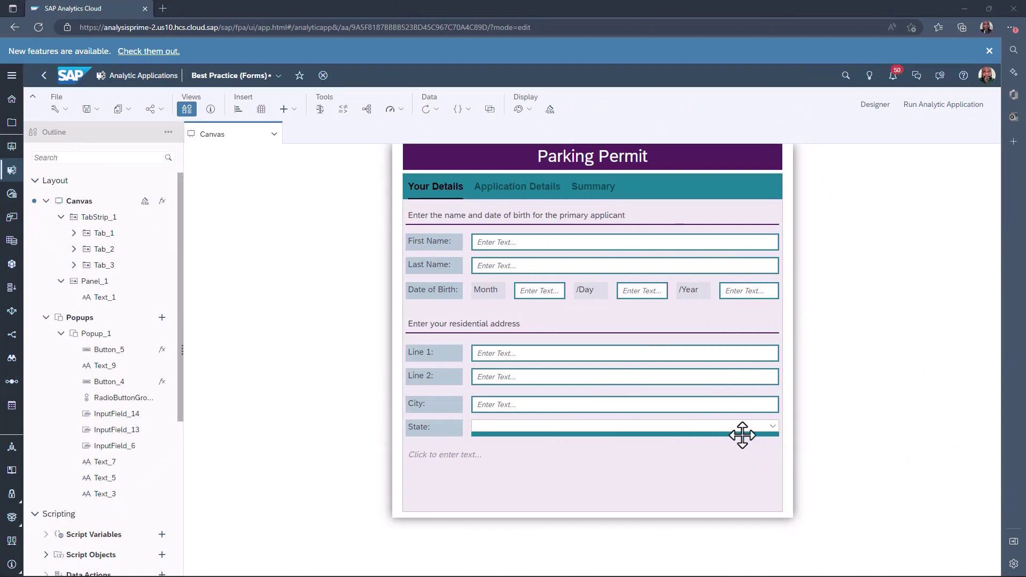
# - Keep the State dropdown's data source type as Manual Input, with Excel's state list snapped beside the browser
pyautogui.click(661, 426)
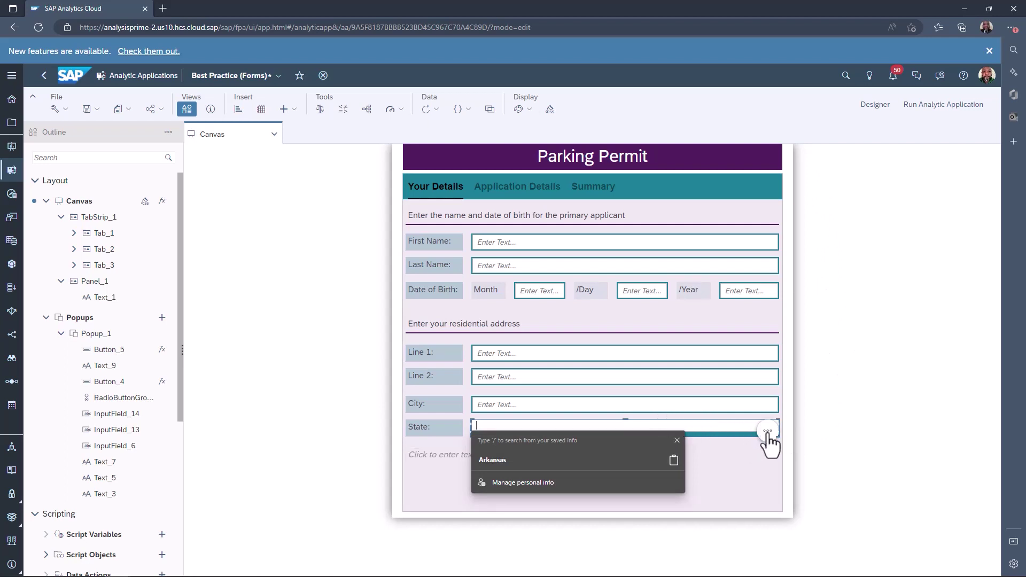
pyautogui.click(745, 437)
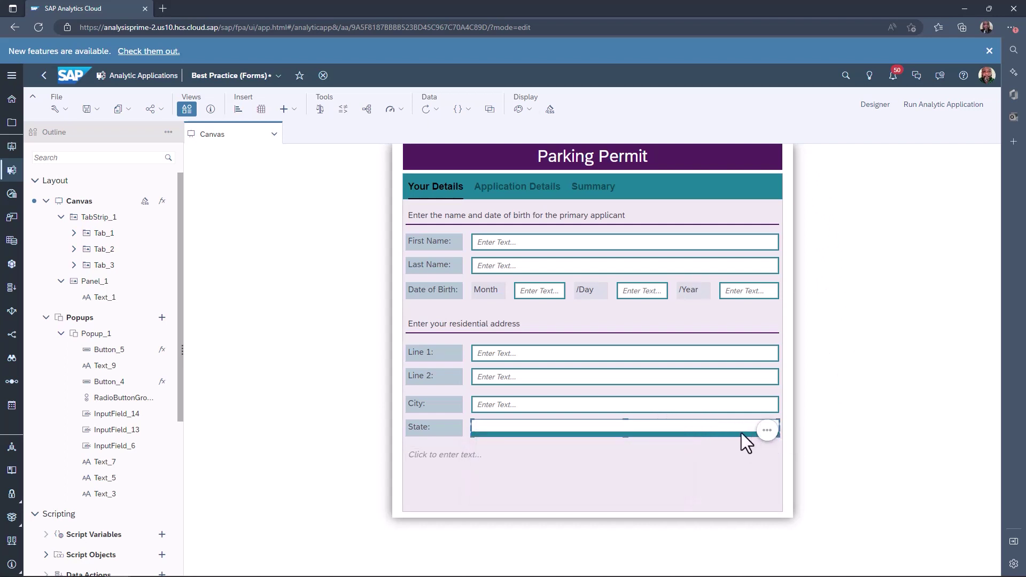
pyautogui.click(879, 106)
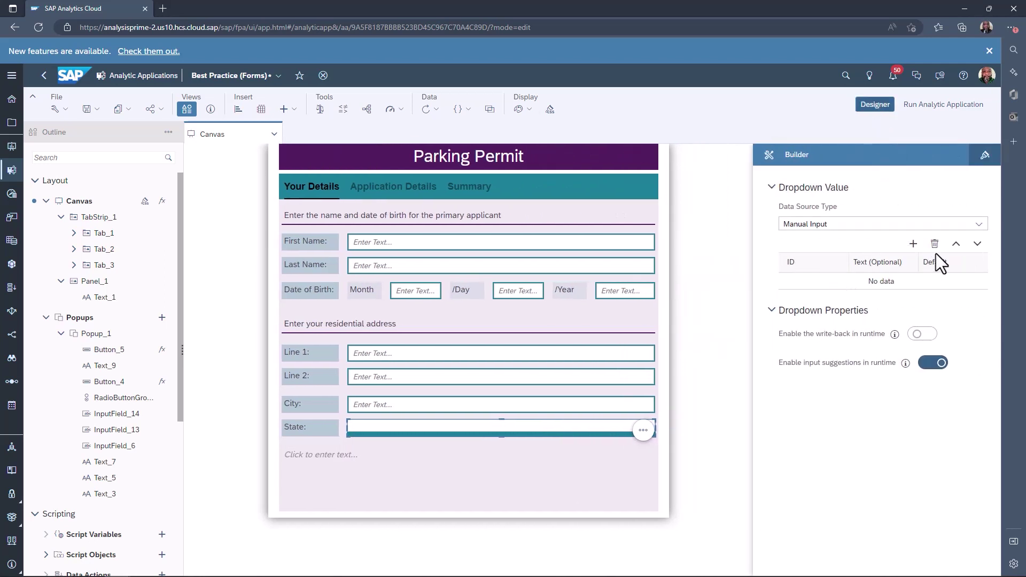
pyautogui.click(981, 227)
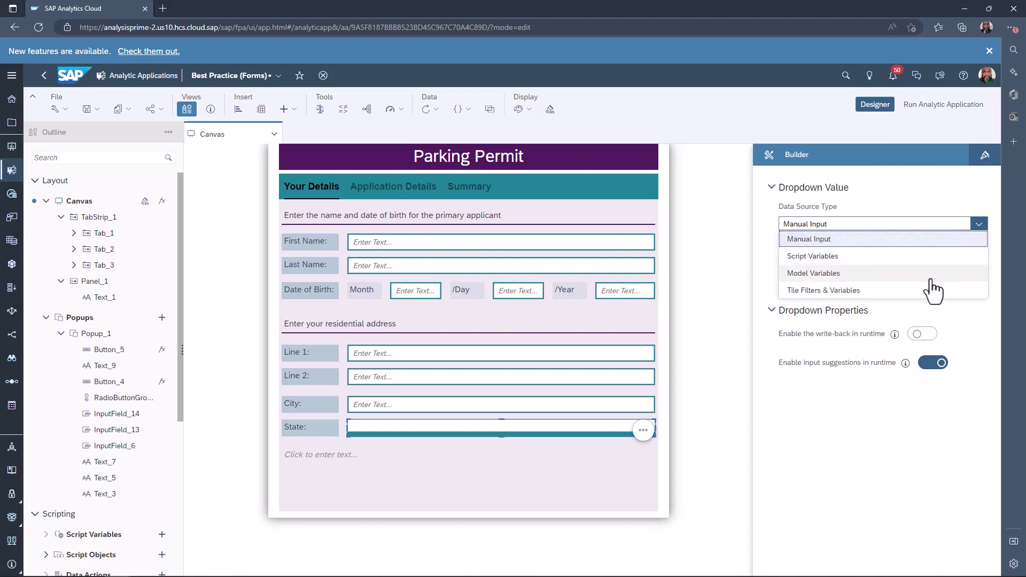
pyautogui.click(929, 242)
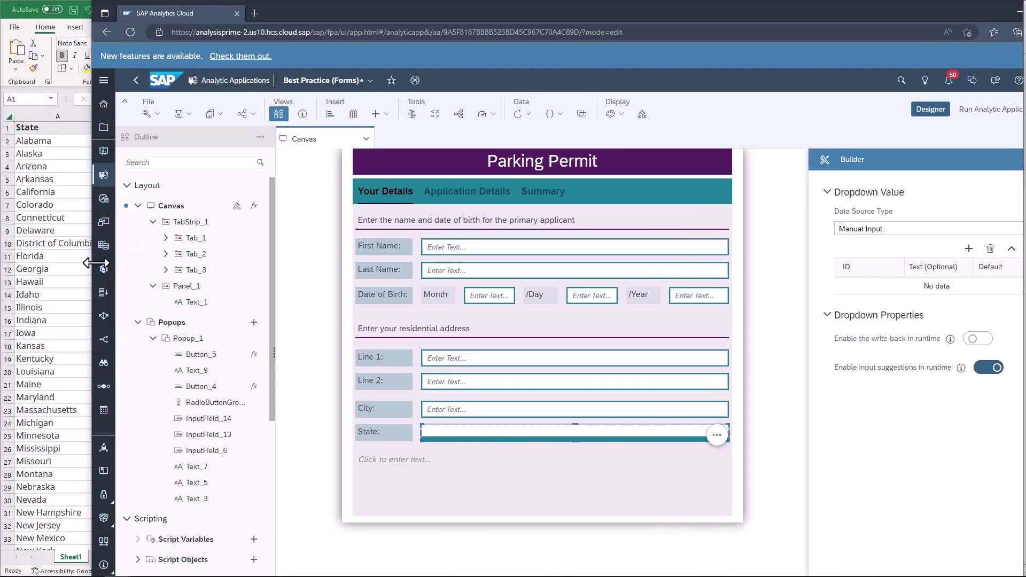
pyautogui.moveTo(103, 263); pyautogui.dragTo(464, 283)
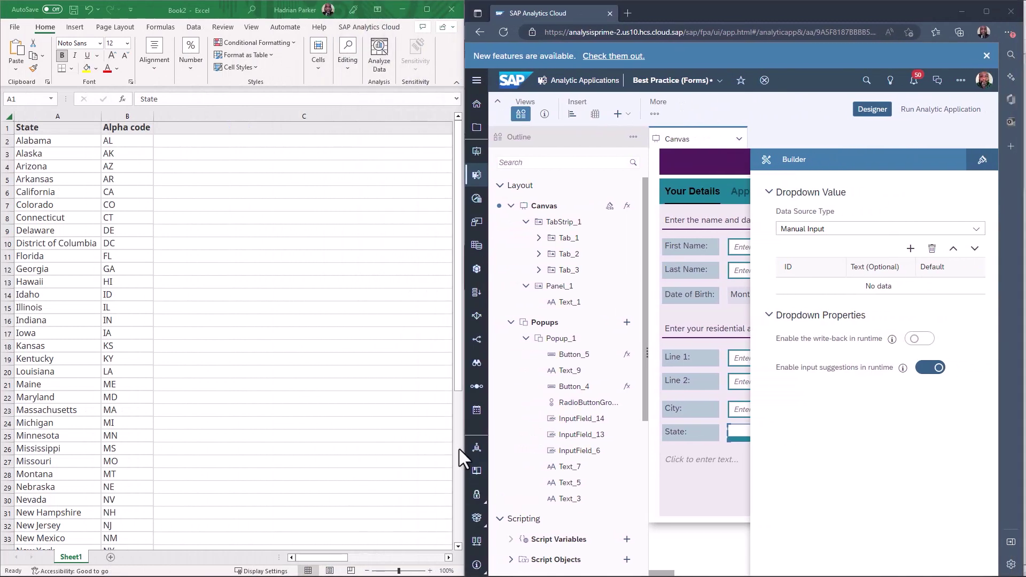
# - Add a State dropdown value with ID AL and text Alabama, then close the Builder panel
pyautogui.scroll(-7, 96, 177)
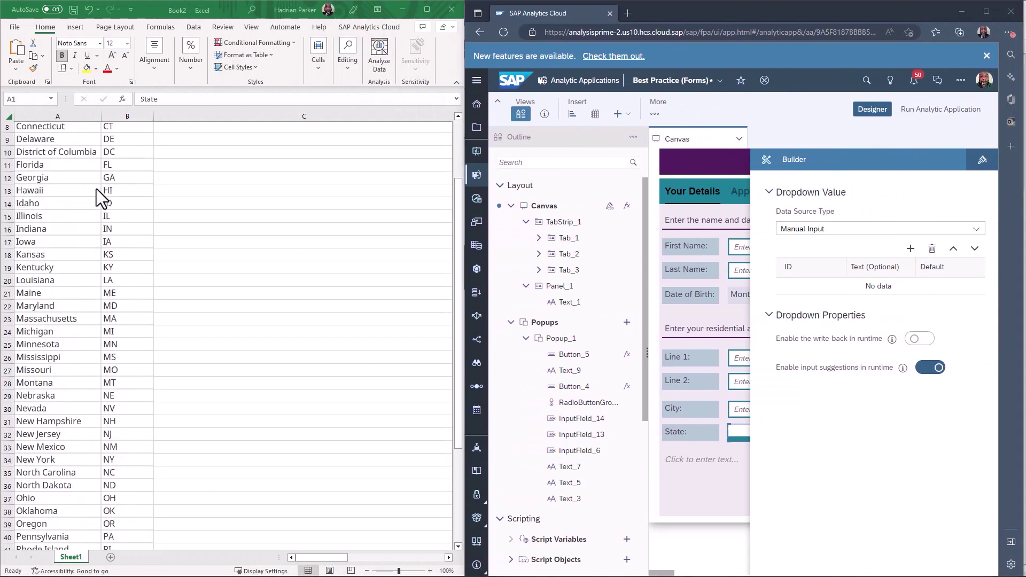
pyautogui.scroll(7, 98, 198)
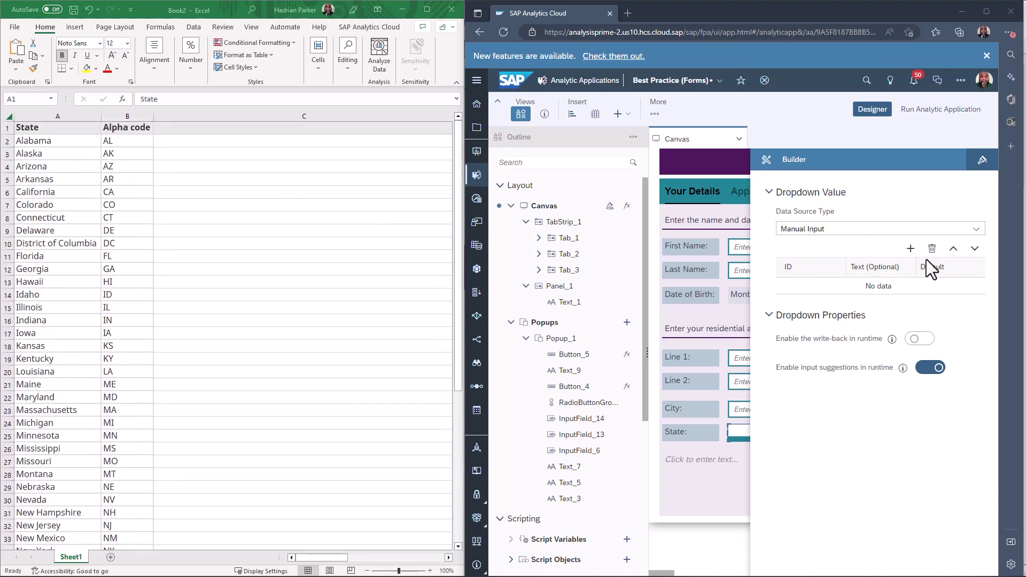
pyautogui.click(910, 249)
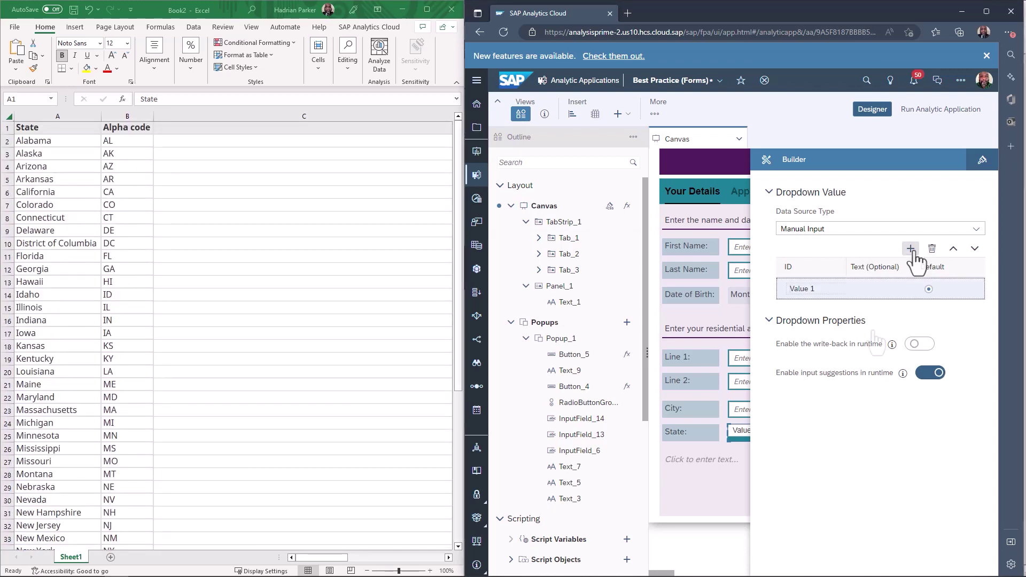
pyautogui.write('AL')
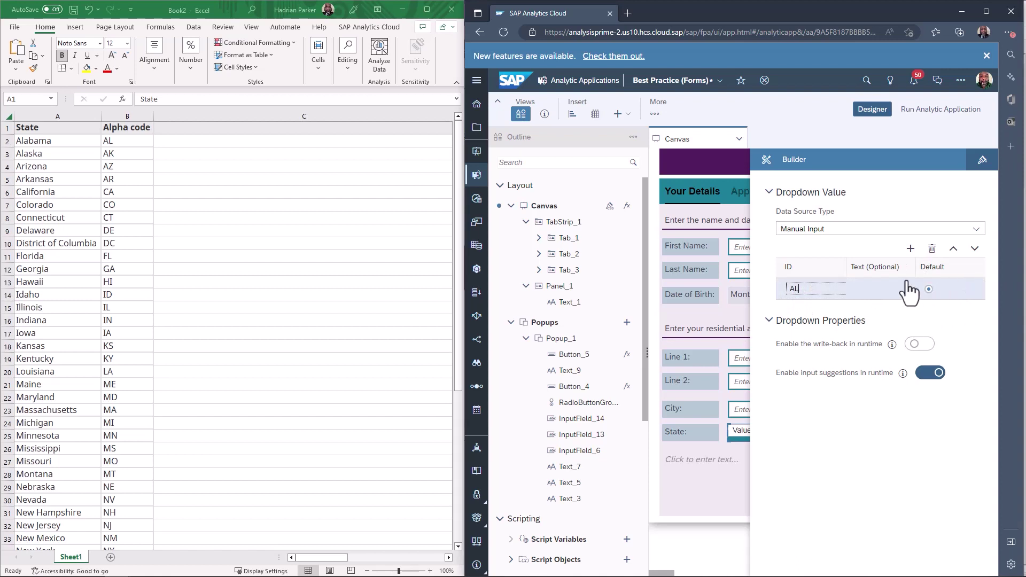
pyautogui.click(892, 290)
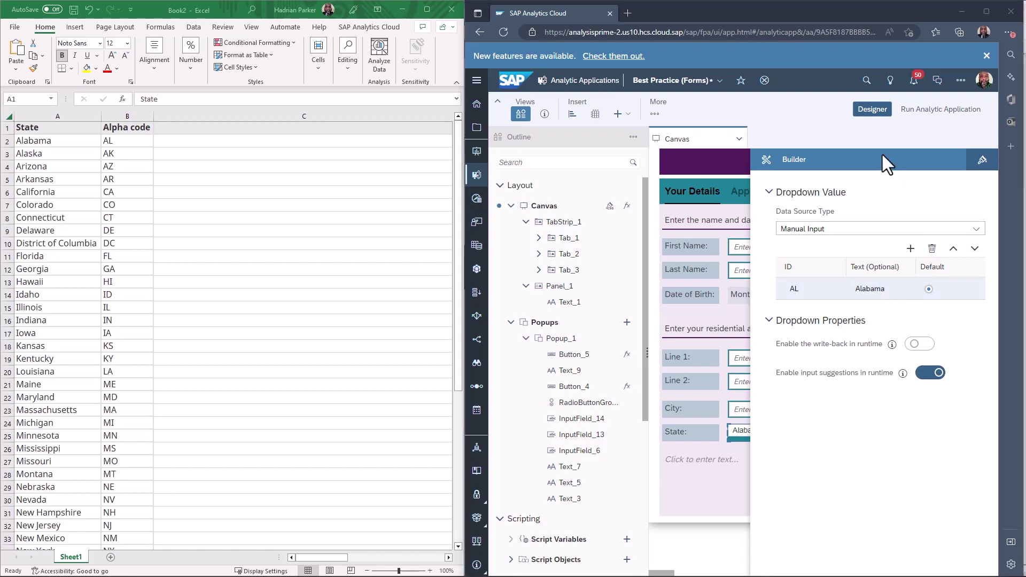
pyautogui.click(869, 112)
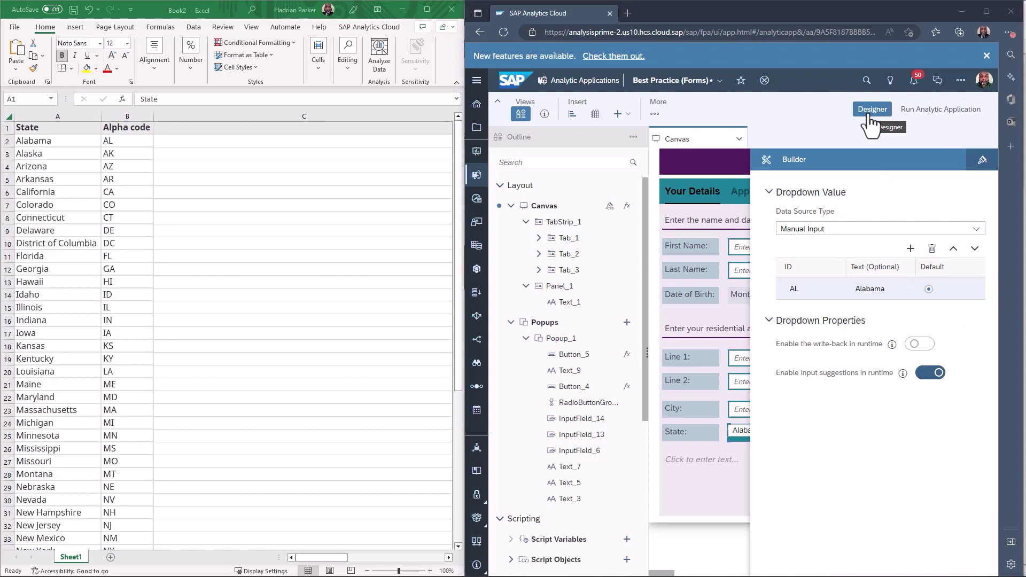
pyautogui.click(870, 119)
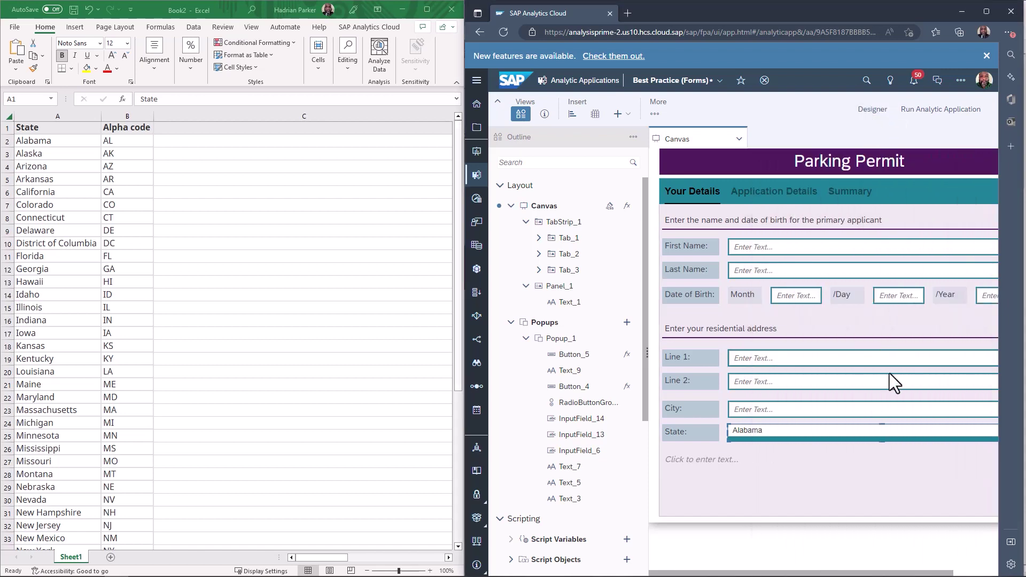
# - Add a dd_States.addItem("AL","Alabama"); line to the canvas onInitialization script
pyautogui.click(627, 207)
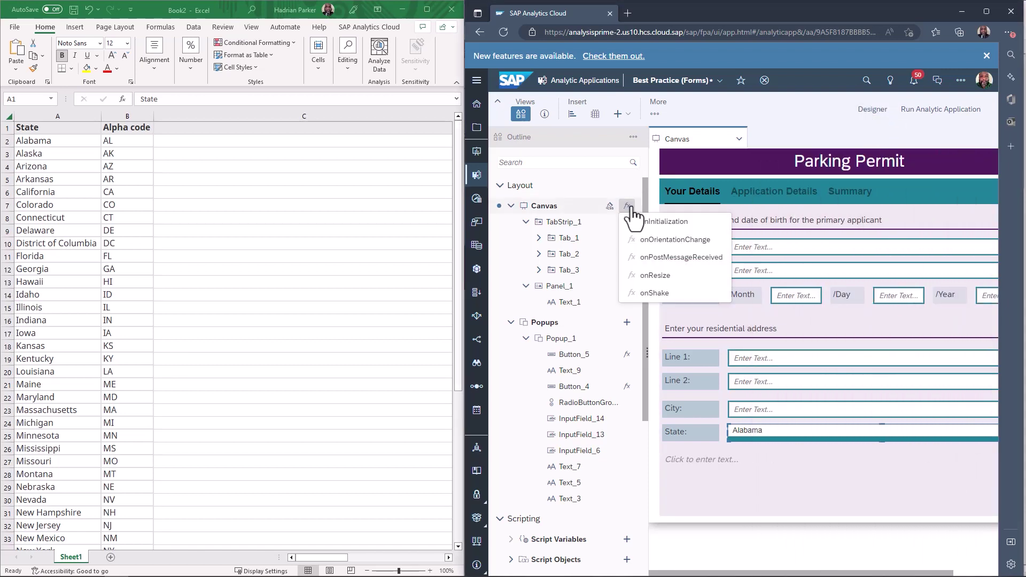
pyautogui.click(663, 221)
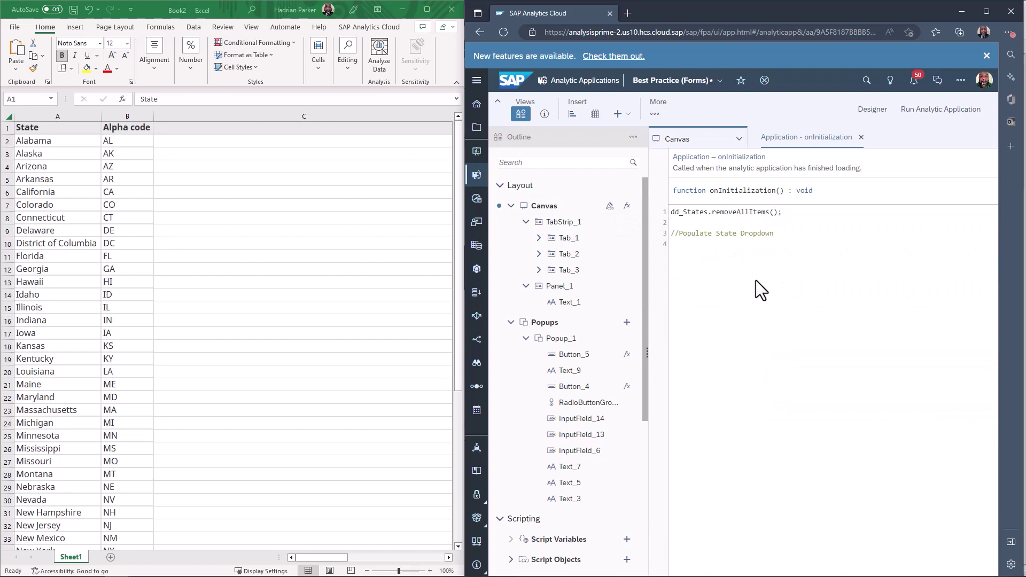
pyautogui.write('dd_States.')
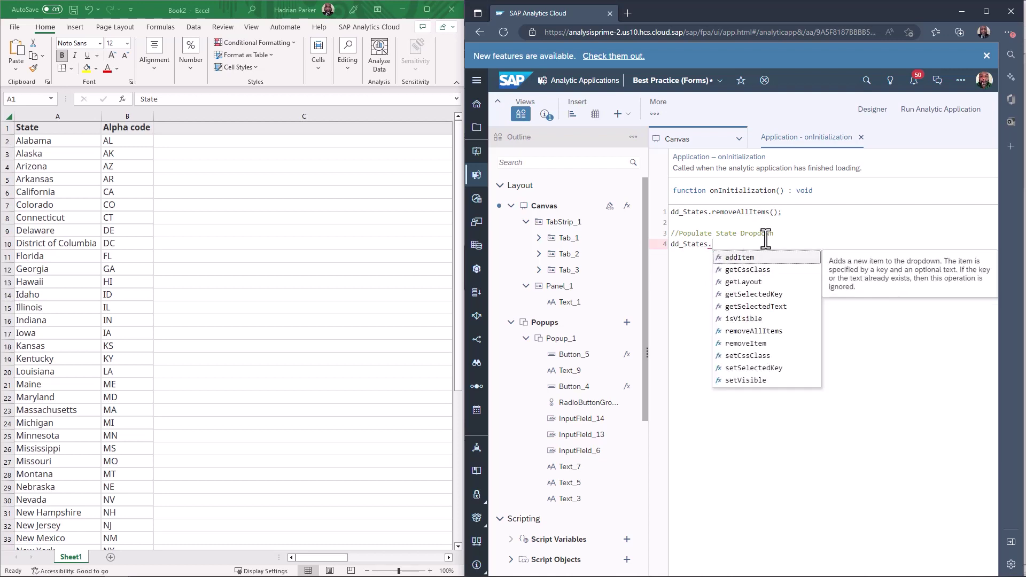
pyautogui.click(748, 258)
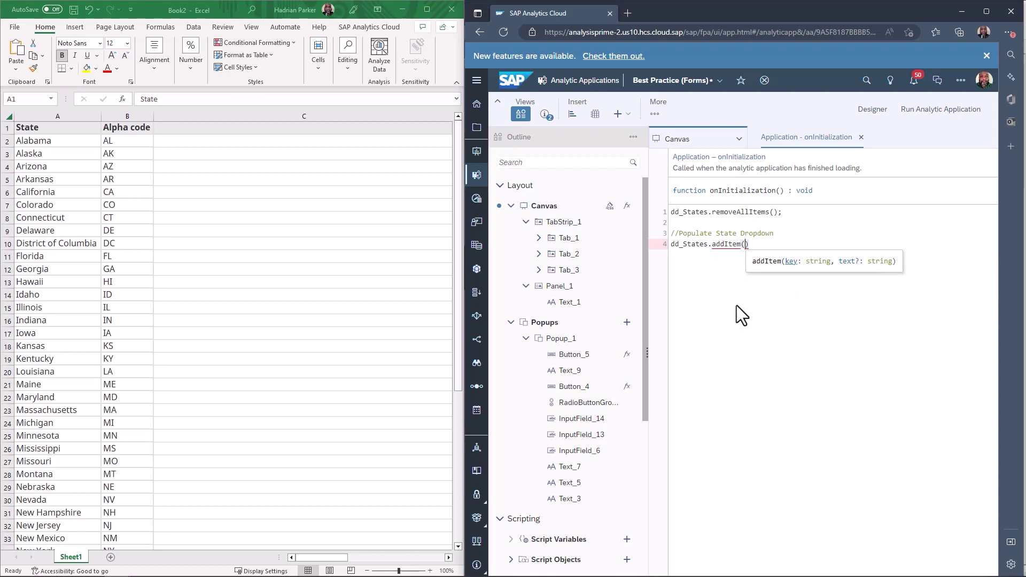
pyautogui.write('"AL')
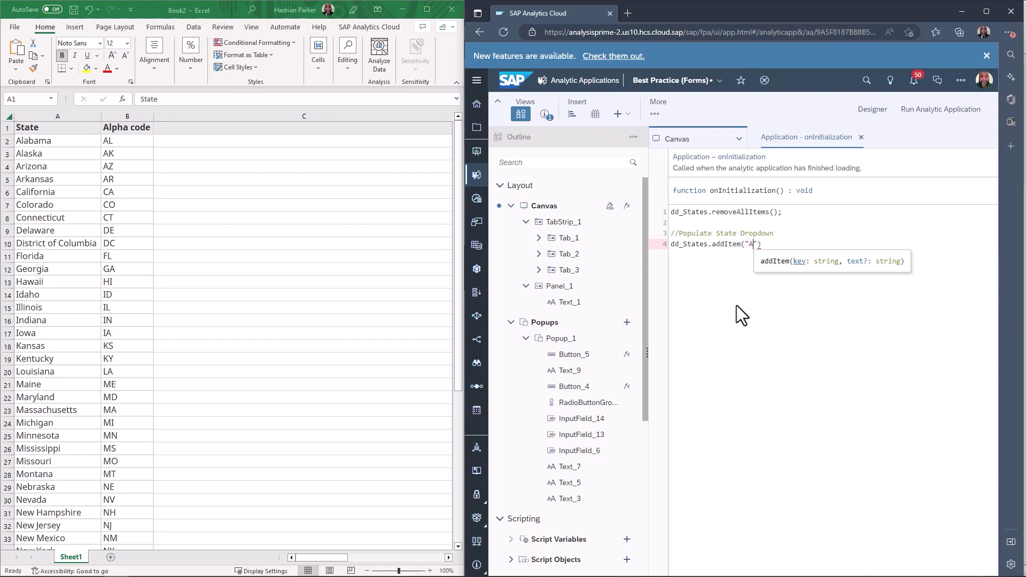
pyautogui.write('"')
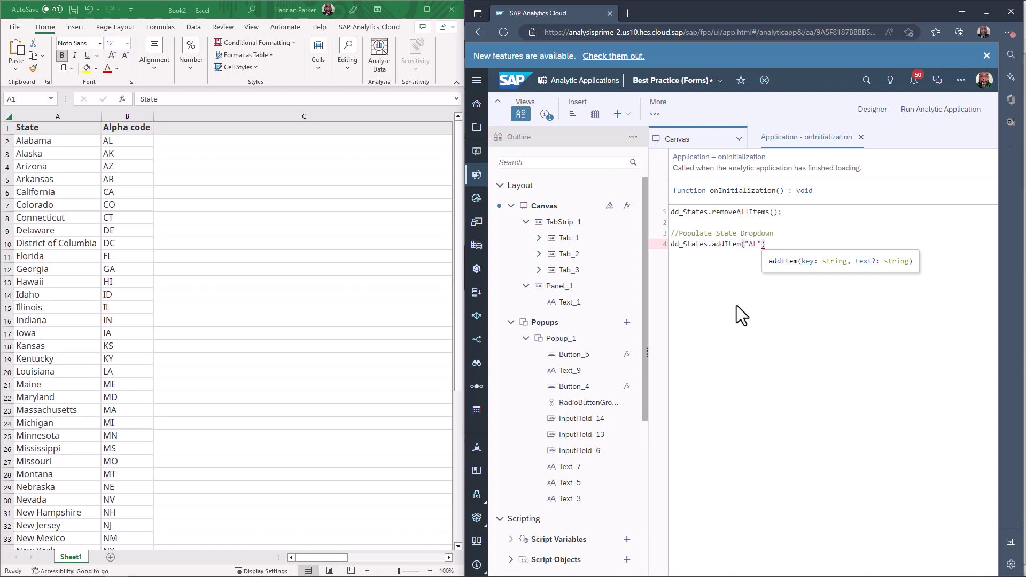
pyautogui.write(',"A')
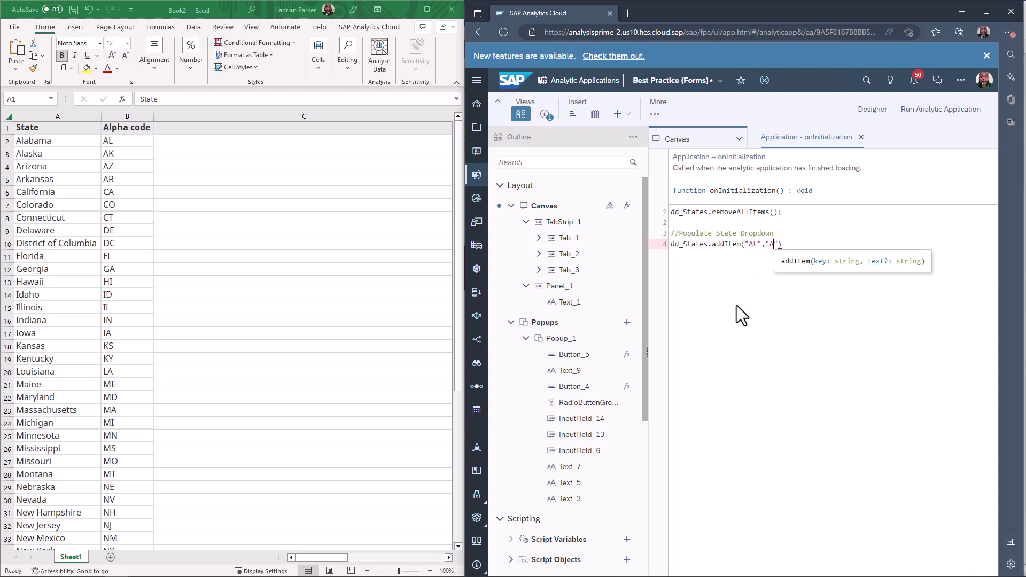
pyautogui.write('labama')
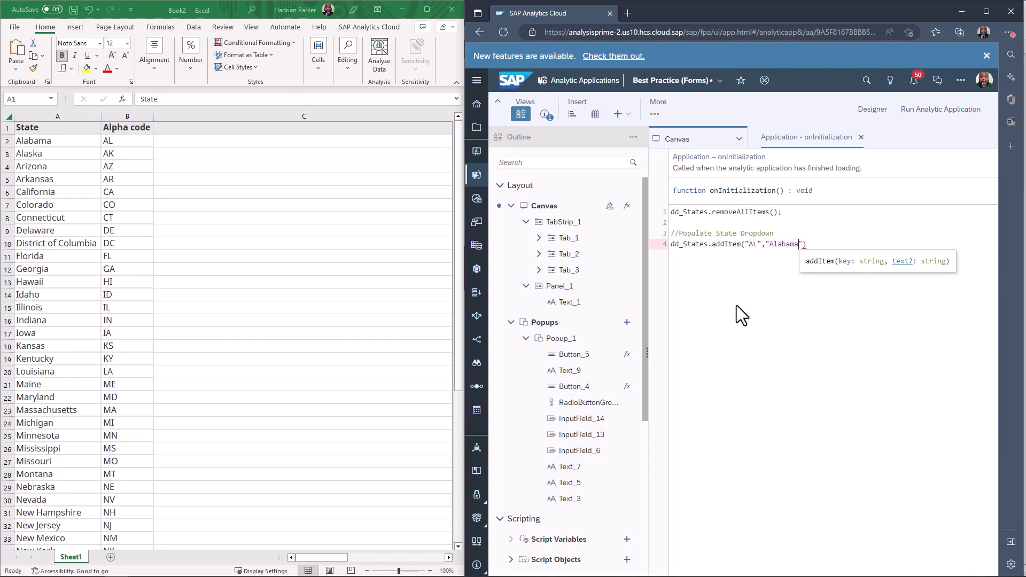
pyautogui.write('");')
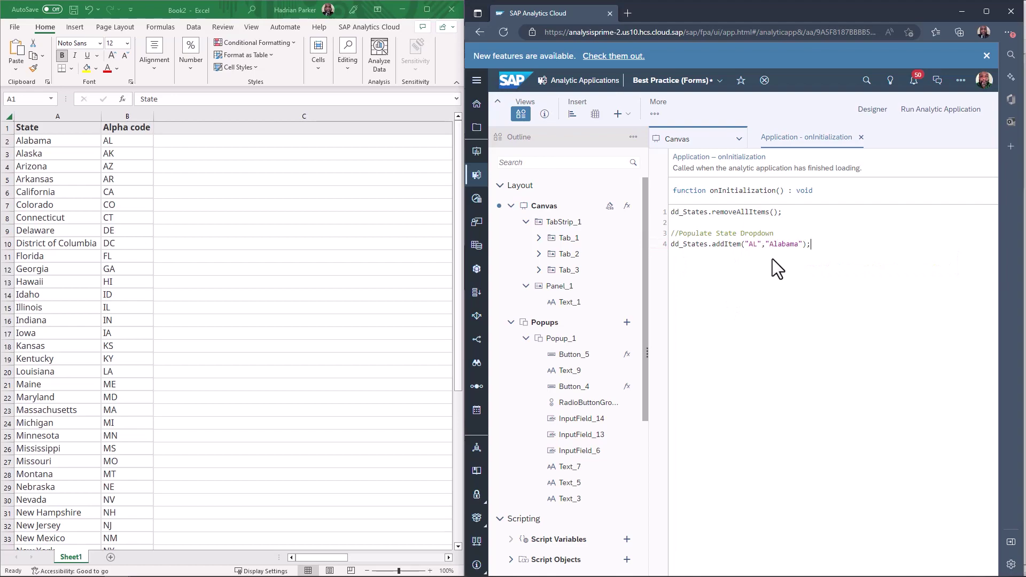
# - Widen Excel and begin C2's formula with ="dd_States.addItem(" &
pyautogui.moveTo(463, 284); pyautogui.dragTo(673, 320)
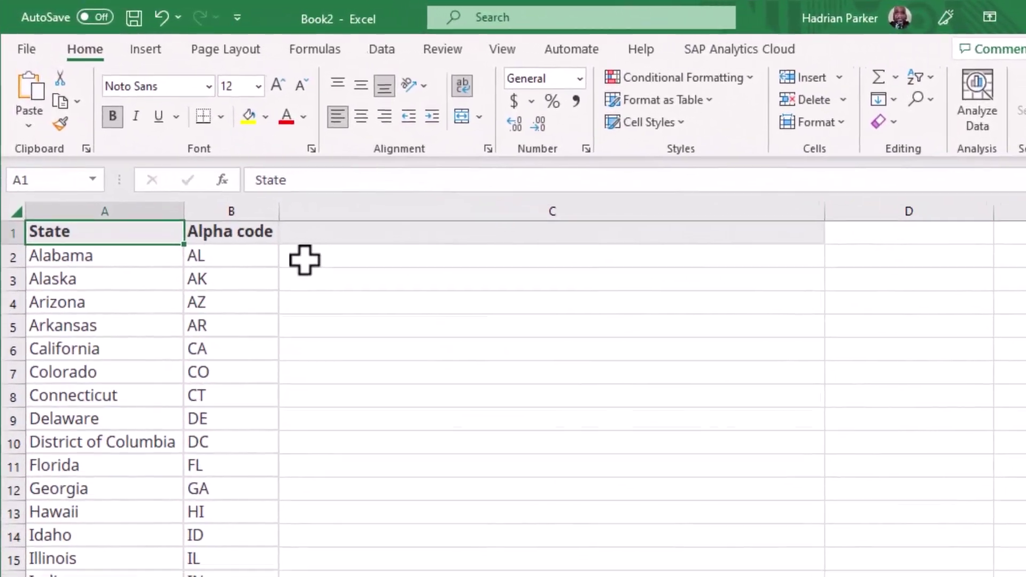
pyautogui.click(265, 225)
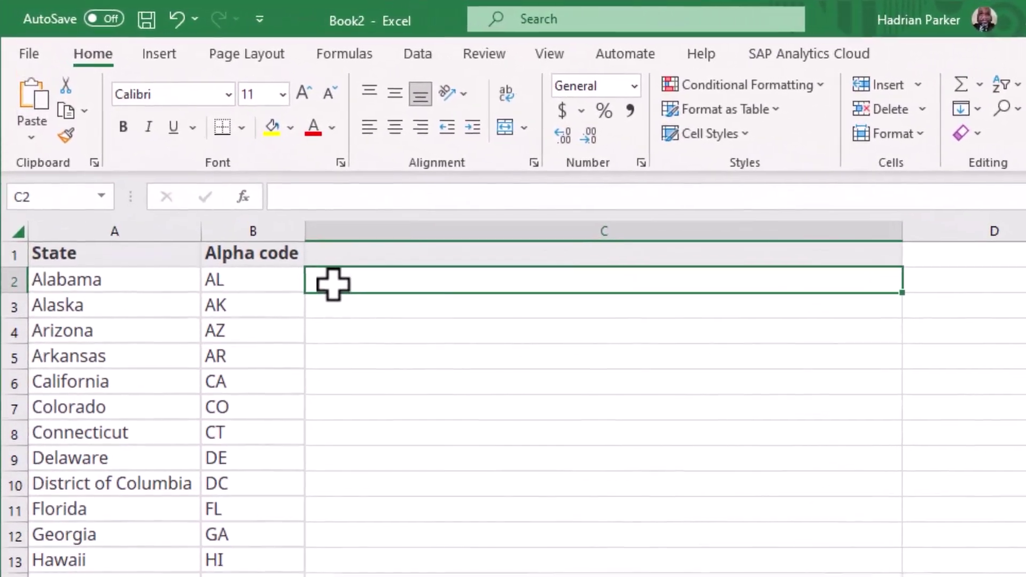
pyautogui.write('=')
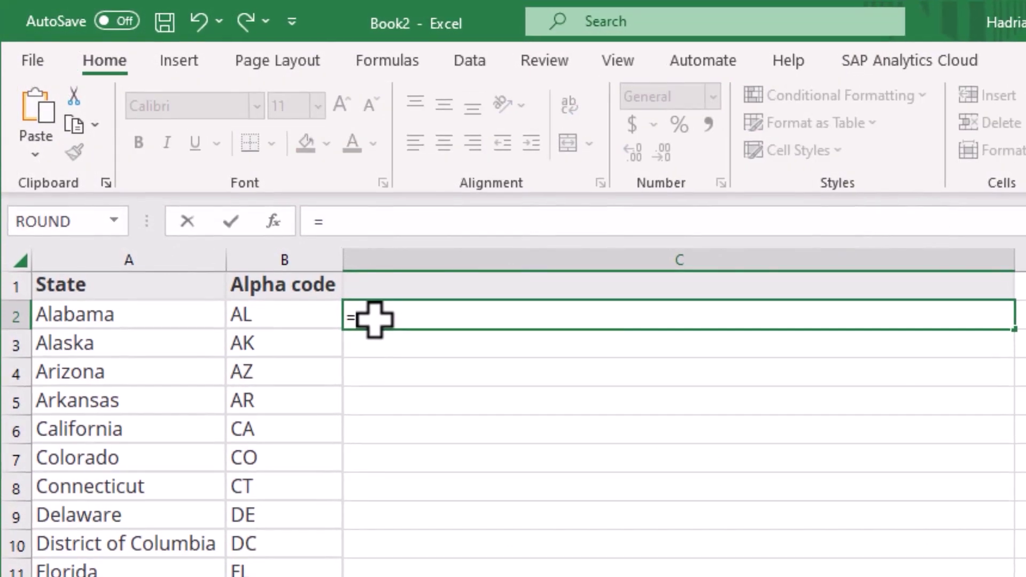
pyautogui.write('"')
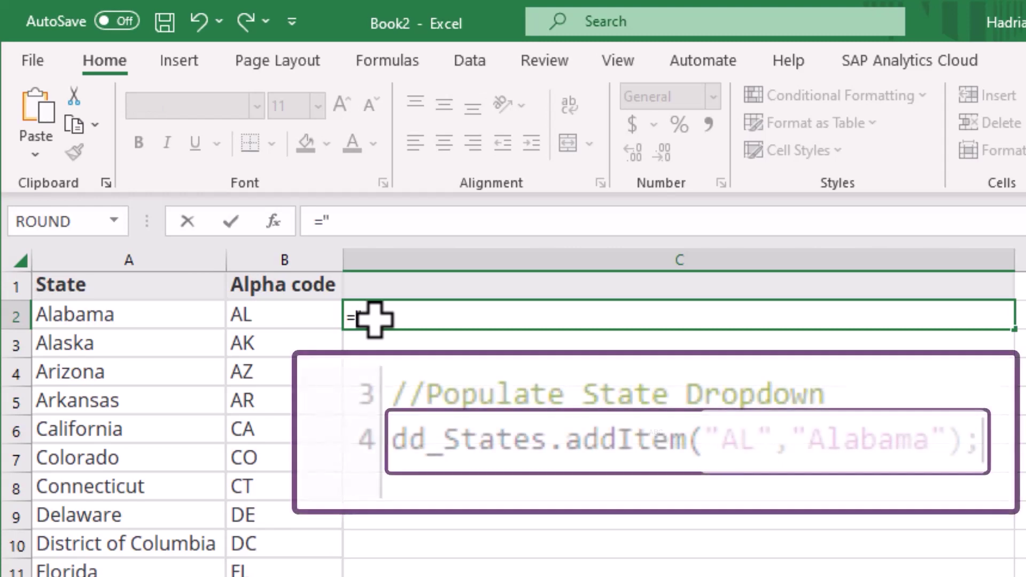
pyautogui.write('dd_States.addItem(')
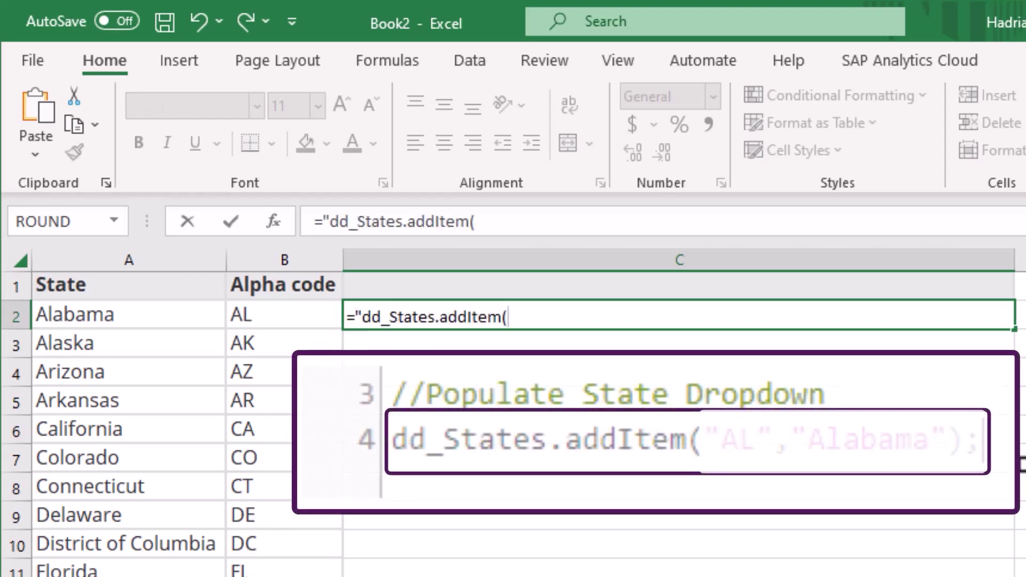
pyautogui.write('" &')
# - Append CHAR(34) & to the C2 formula to insert a quotation mark
pyautogui.write('ch')
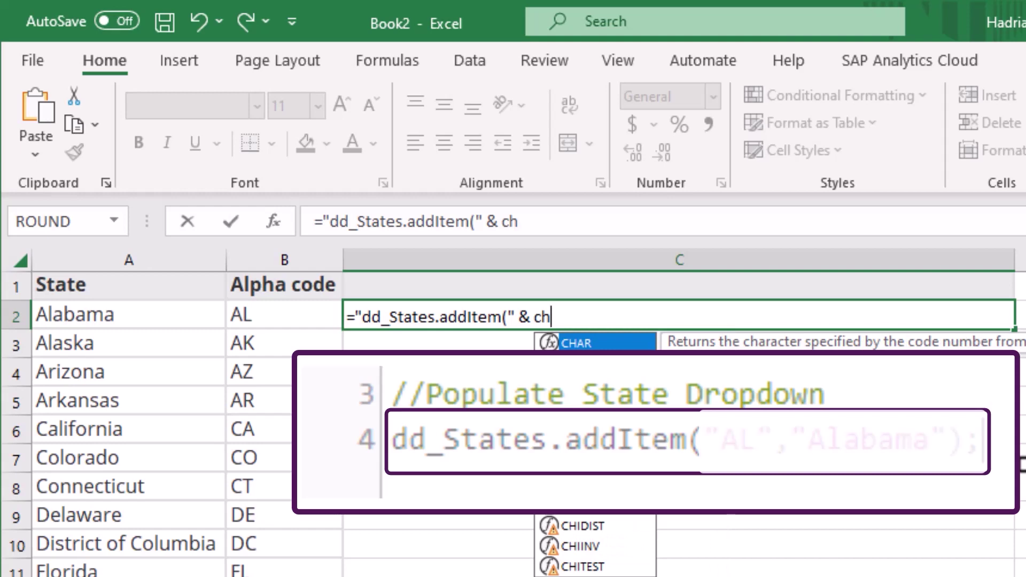
pyautogui.doubleClick(624, 342)
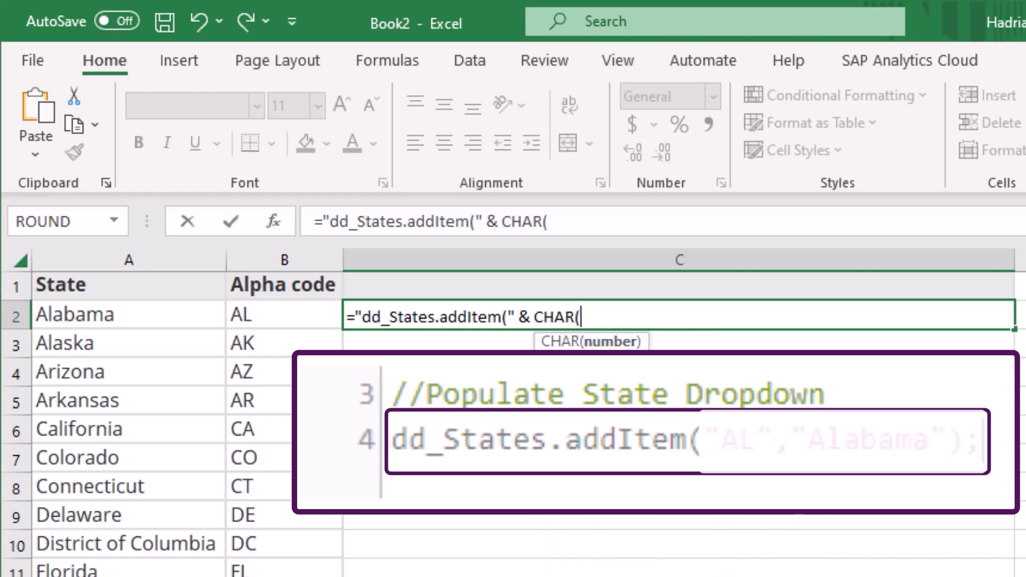
pyautogui.hotkey('alt', 'Tab')
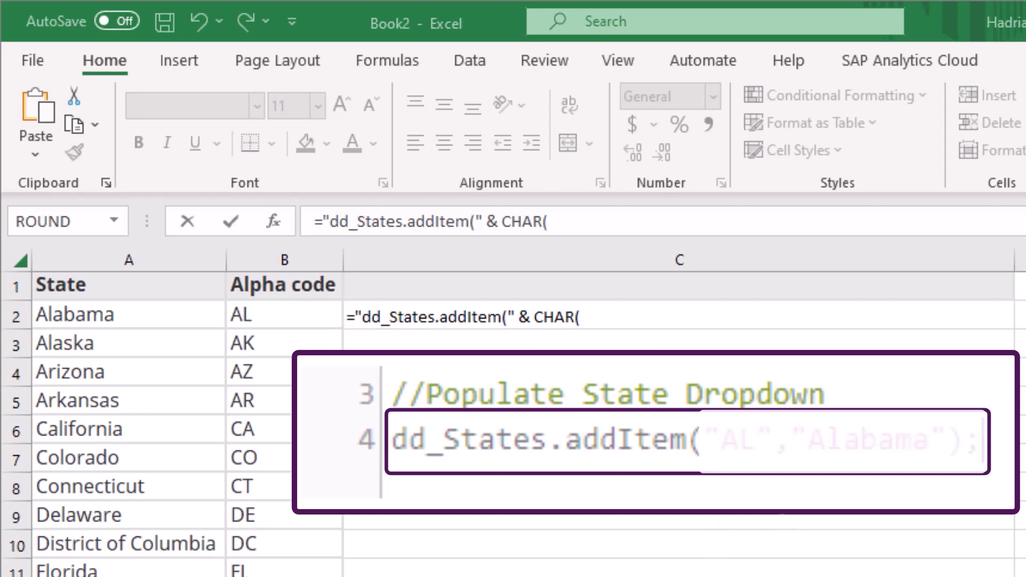
pyautogui.click(644, 309)
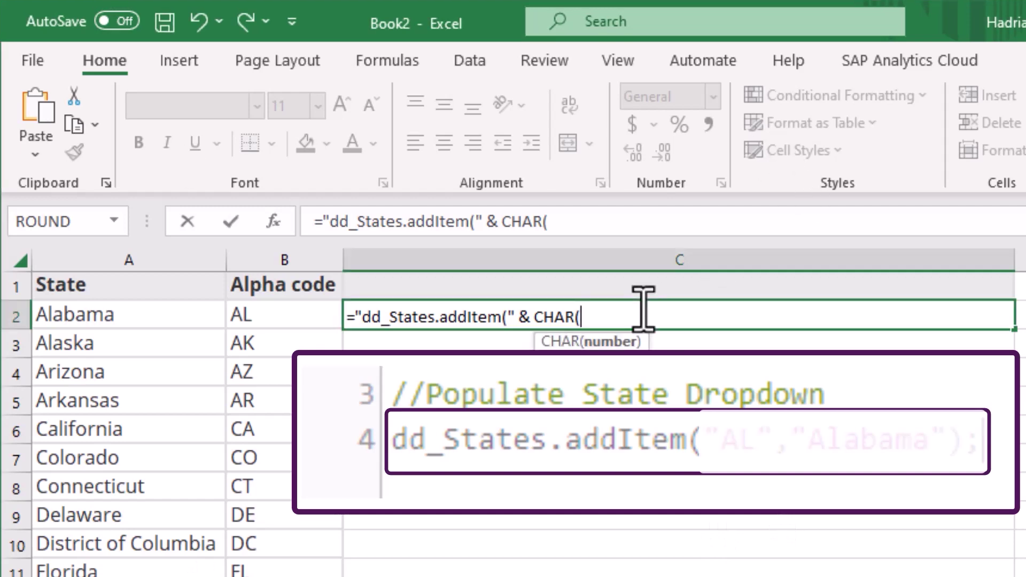
pyautogui.write('34) &')
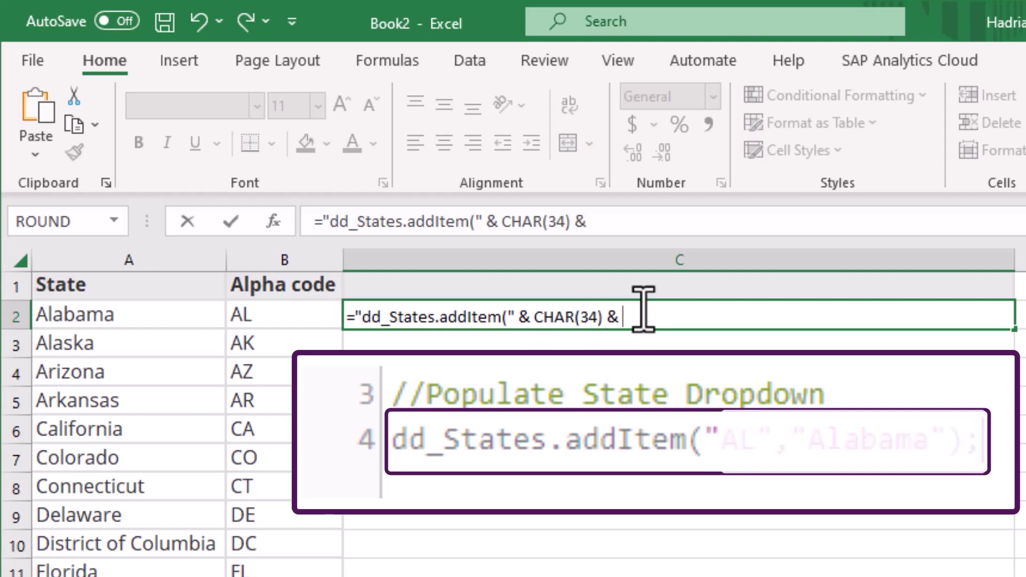
# - Finish C2's formula using B2 and A2 so it yields dd_States.addItem("AL","Alabama");
pyautogui.click(273, 316)
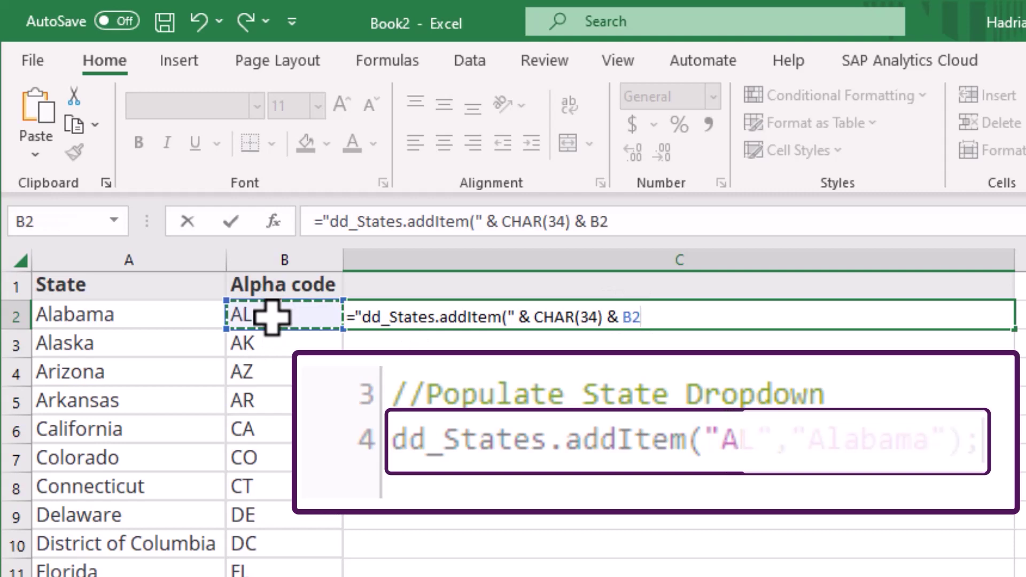
pyautogui.write('&')
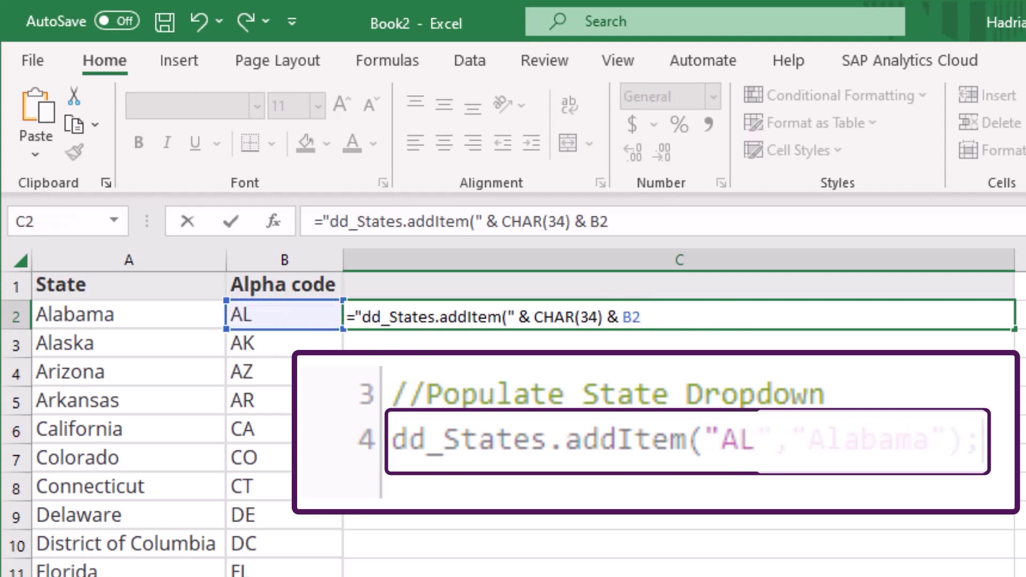
pyautogui.write(' CHAR(34)')
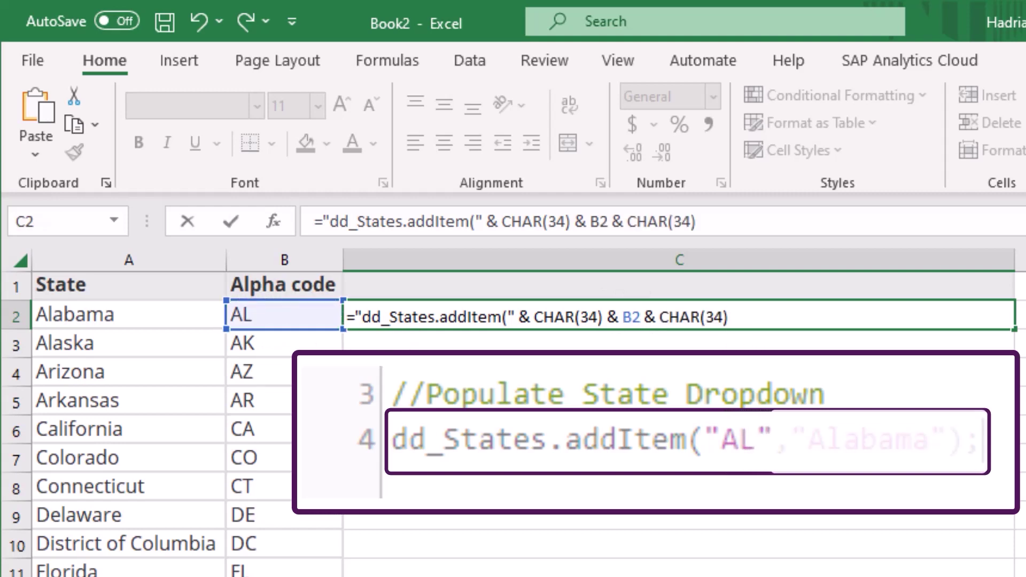
pyautogui.write(' &","')
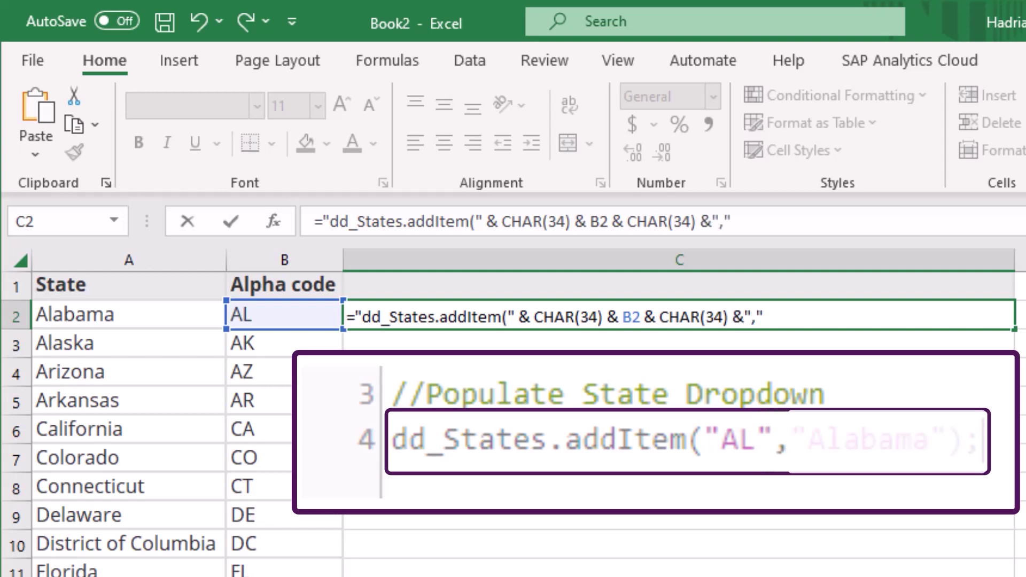
pyautogui.write(' & CHAR(34)')
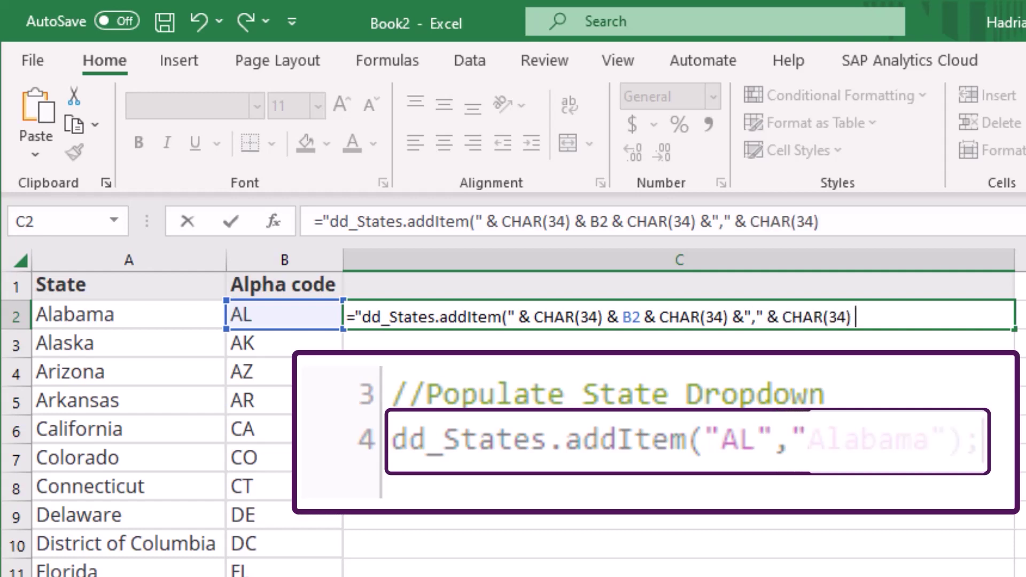
pyautogui.write(' &')
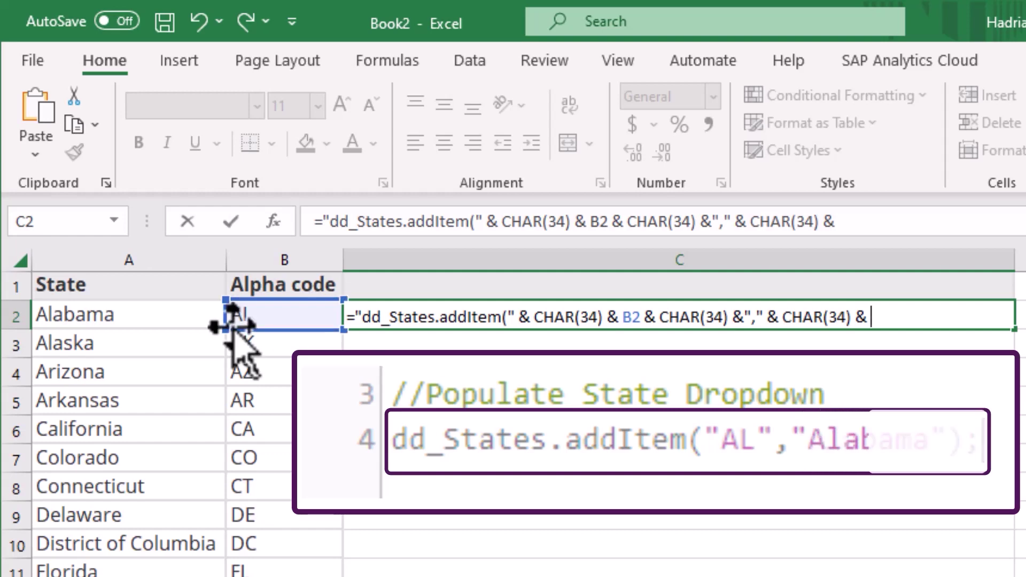
pyautogui.click(160, 314)
pyautogui.write('&')
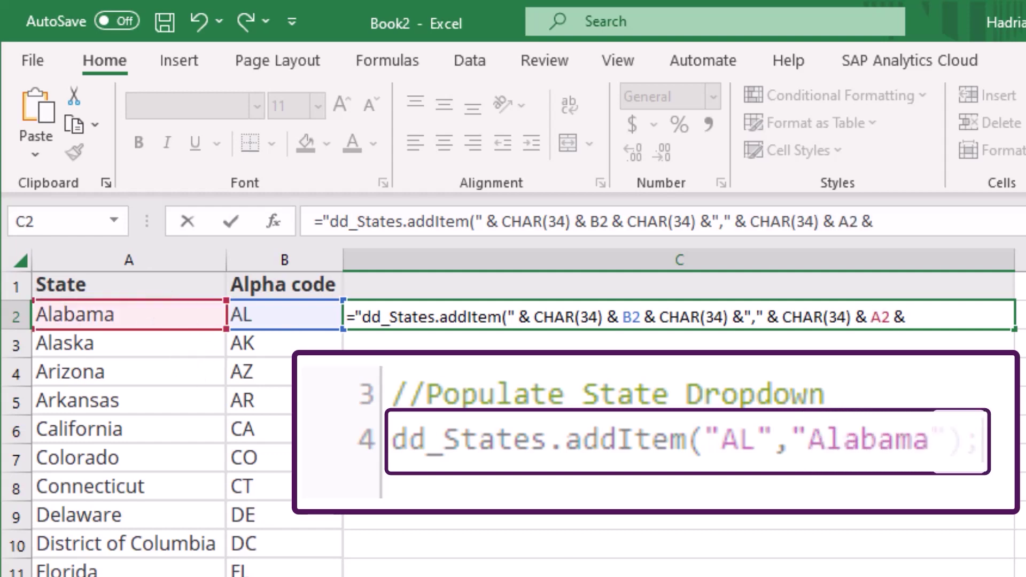
pyautogui.write('CHAR(34)')
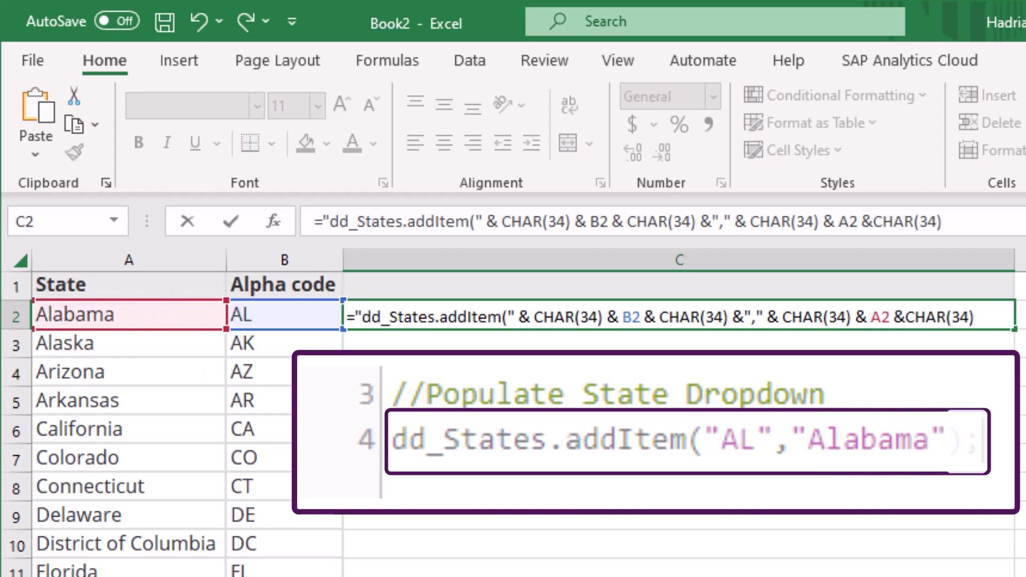
pyautogui.write(' & ");"')
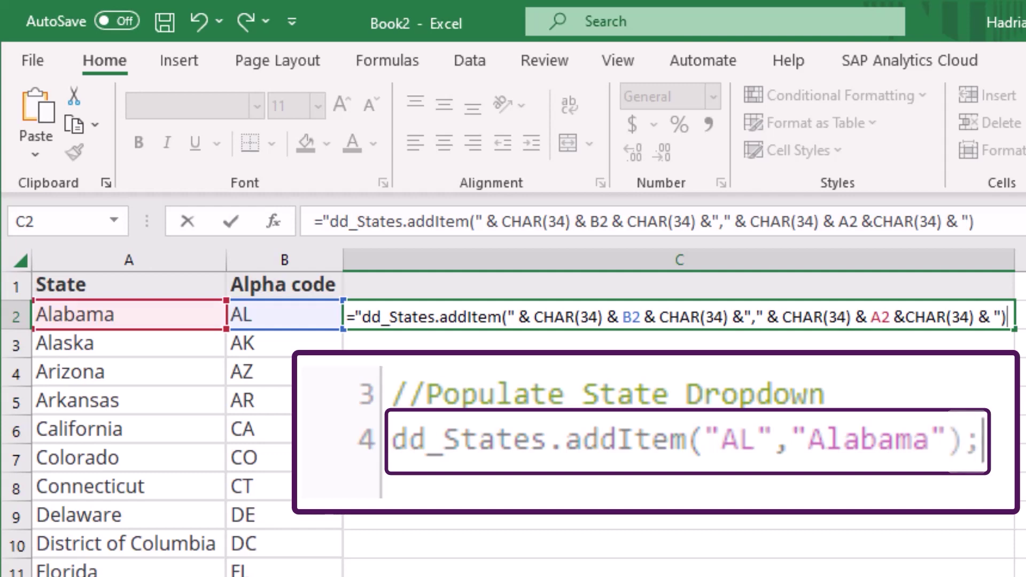
pyautogui.press('Return')
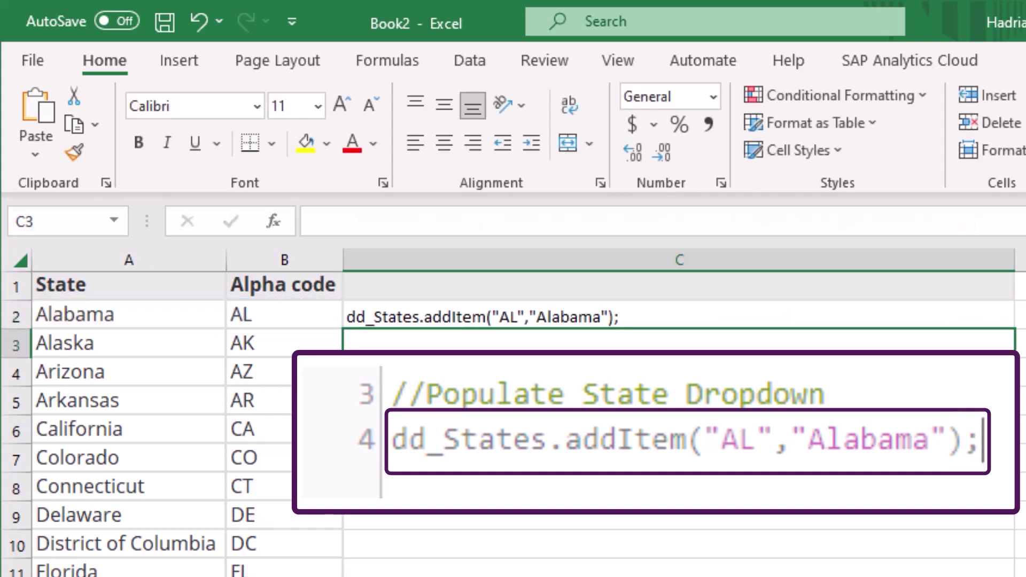
pyautogui.click(661, 316)
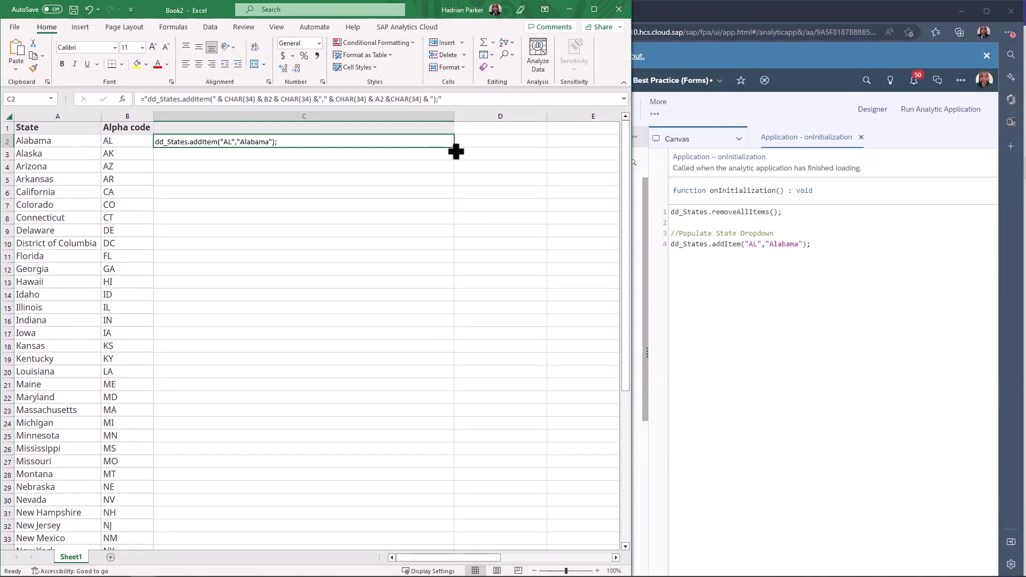
# - Fill the C2 formula down to C52 and copy the 51 generated addItem lines
pyautogui.moveTo(456, 149)
pyautogui.mouseDown()
pyautogui.moveTo(470, 414)
pyautogui.moveTo(451, 195)
pyautogui.moveTo(458, 149)
pyautogui.mouseUp()
pyautogui.doubleClick(458, 149)
pyautogui.scroll(-3, 310, 455)
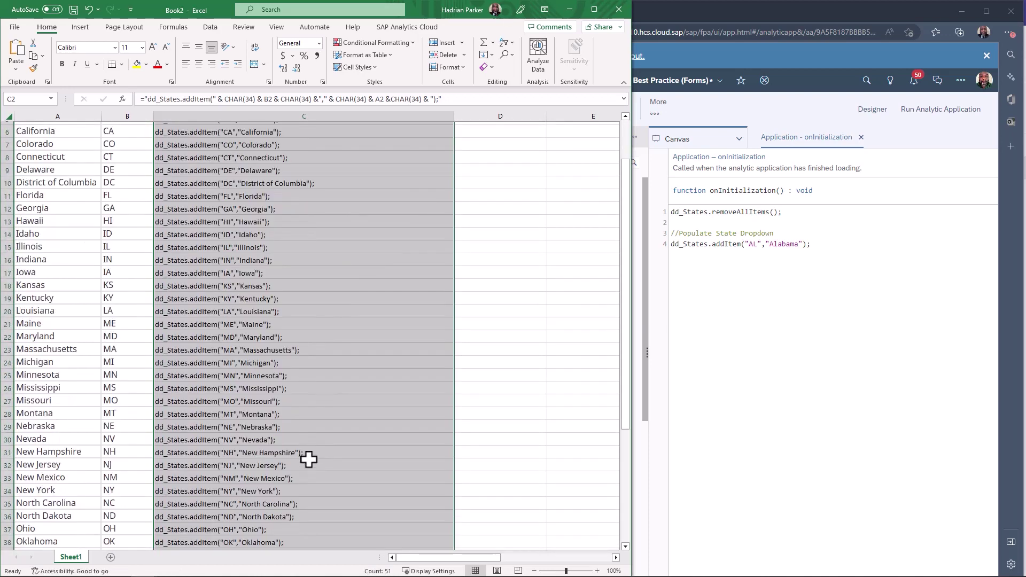
pyautogui.scroll(3, 309, 458)
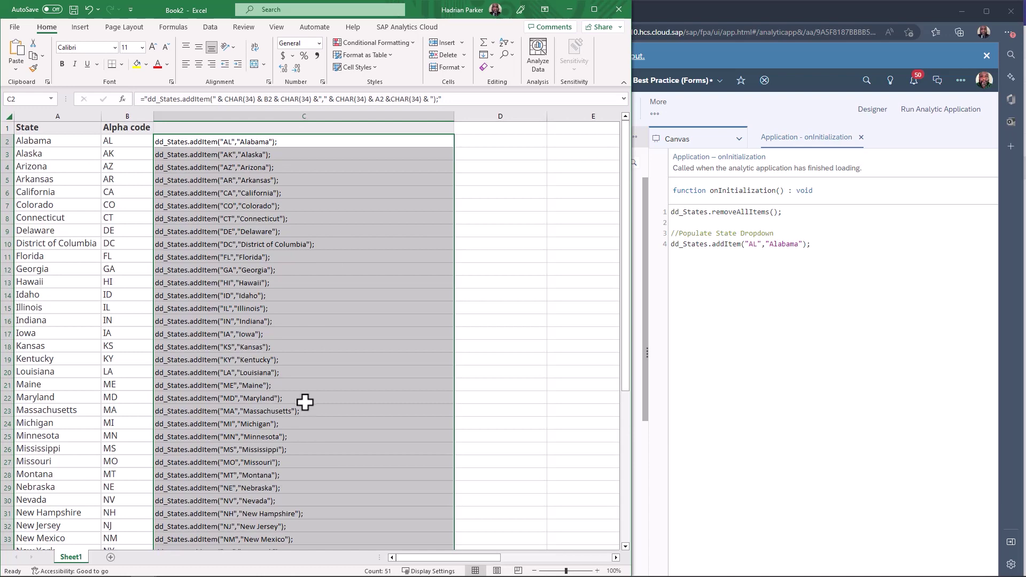
pyautogui.hotkey('ctrl', 'c')
# - Paste the 51 state addItem lines over line 4 of the onInitialization script
pyautogui.click(825, 251)
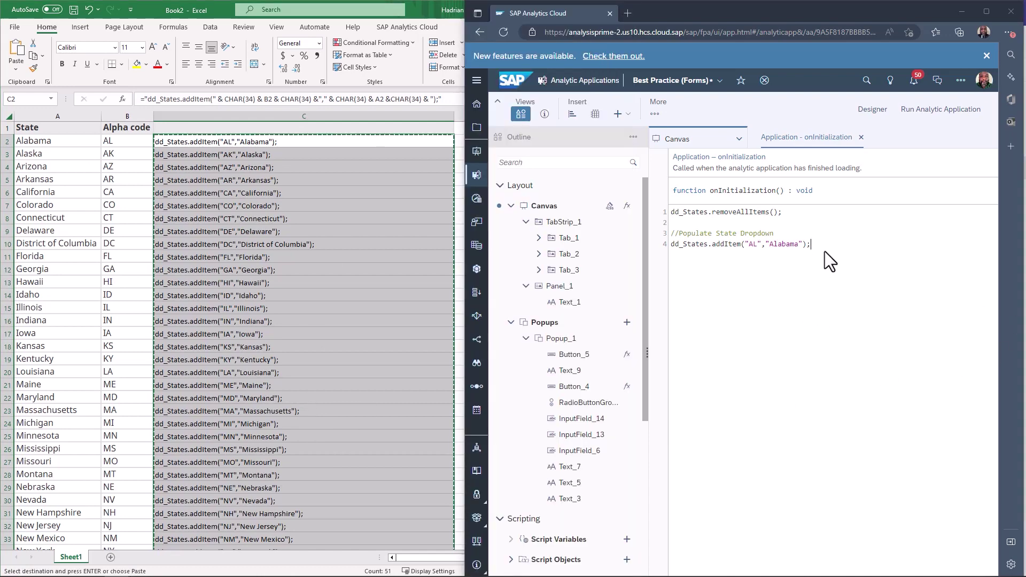
pyautogui.hotkey('ctrl', 'v')
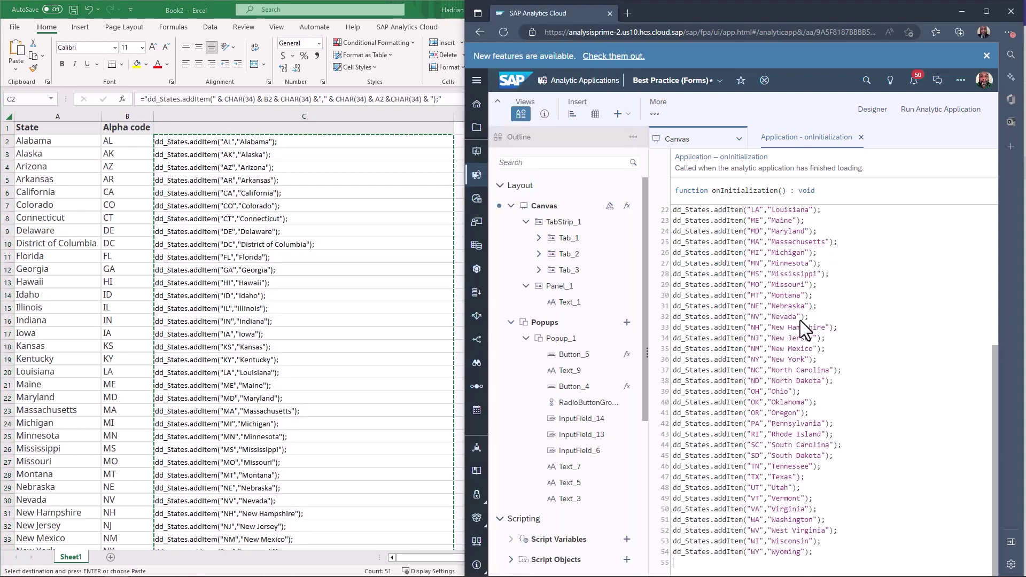